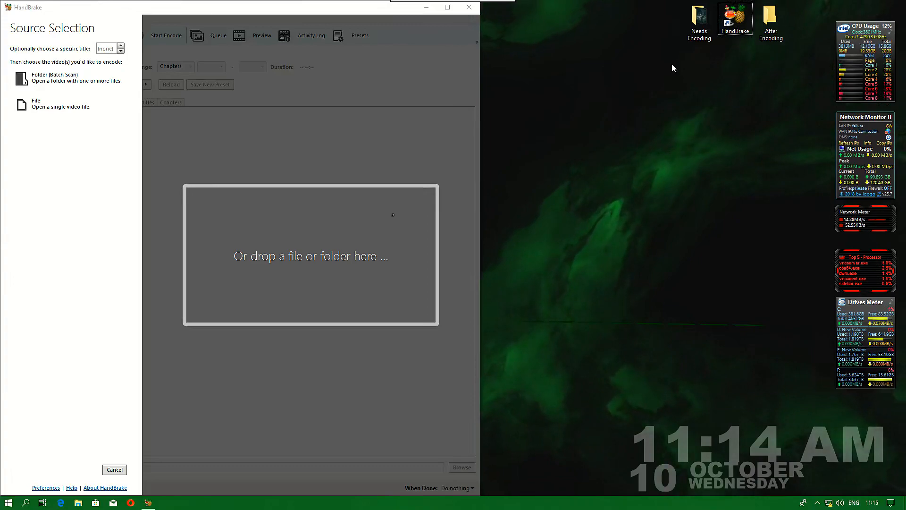
- Load Comp 1.avi from the Needs Encoding desktop folder as the encoding source and minimise the folder window
{"action": "left_click", "coordinate": [702, 19]}
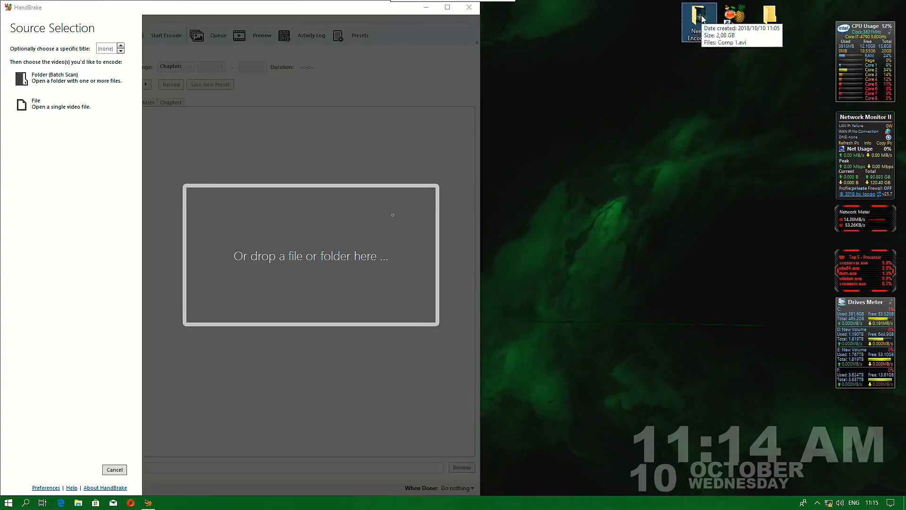
{"action": "double_click", "coordinate": [702, 19]}
{"action": "left_click", "coordinate": [481, 277]}
{"action": "left_click_drag", "start_coordinate": [481, 279], "coordinate": [235, 239]}
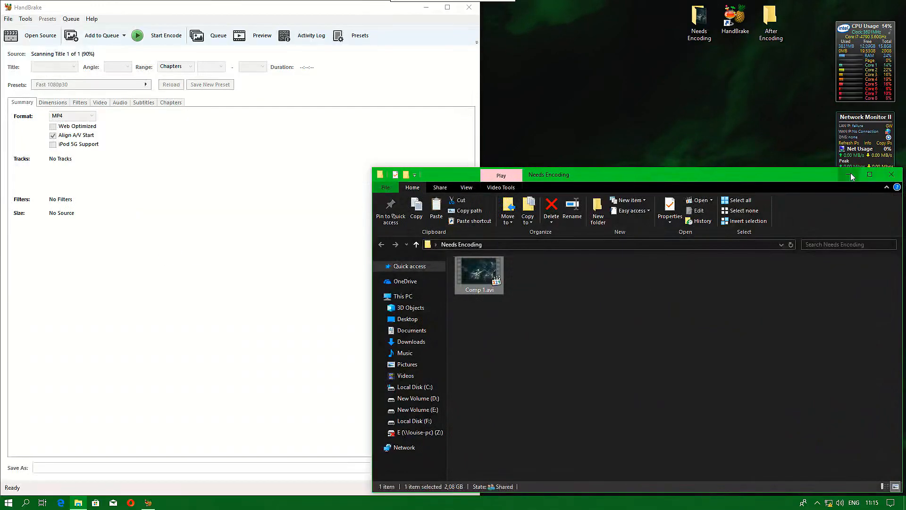
{"action": "left_click", "coordinate": [850, 174]}
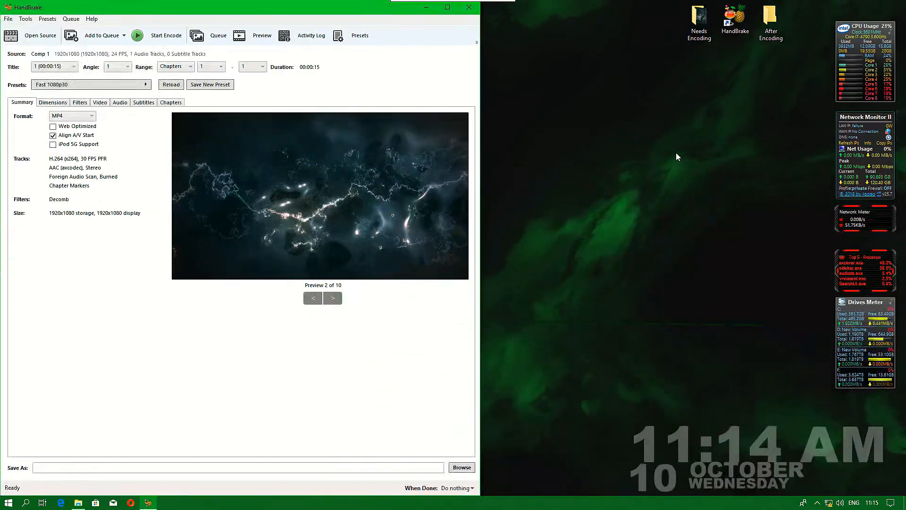
- Reopen the Needs Encoding folder to inspect the source file Comp 1.avi, and close the folder window
{"action": "double_click", "coordinate": [701, 36]}
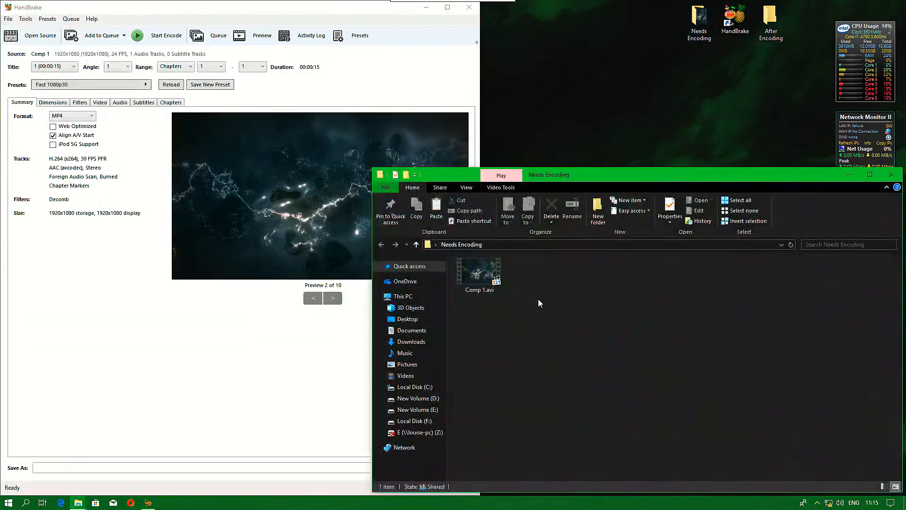
{"action": "left_click", "coordinate": [617, 410]}
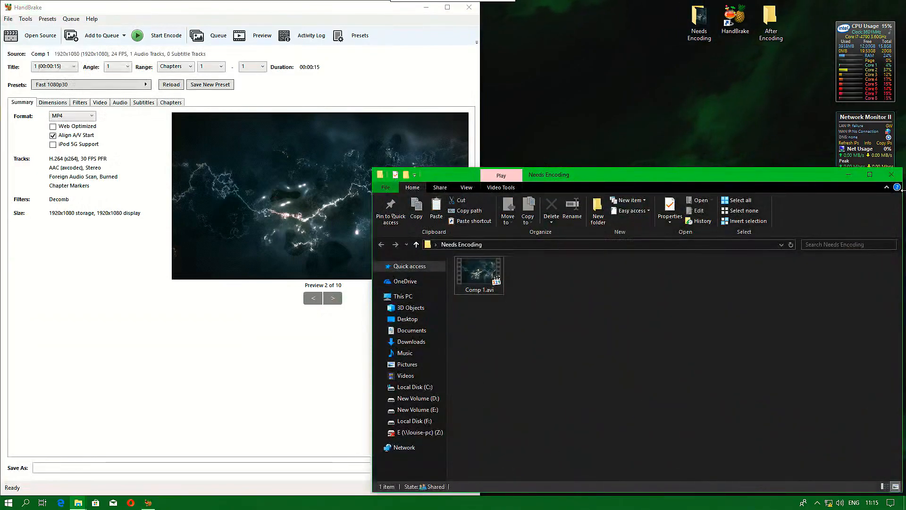
{"action": "left_click", "coordinate": [479, 273]}
{"action": "left_click", "coordinate": [639, 324]}
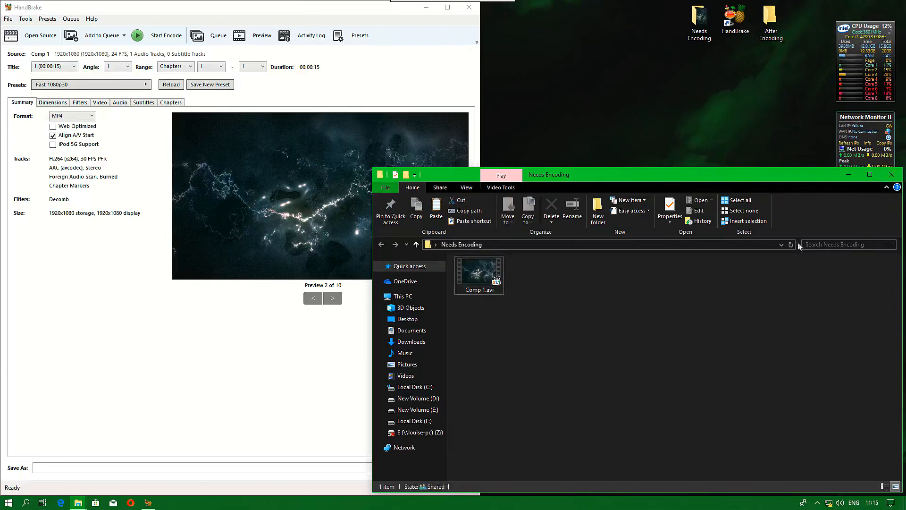
{"action": "left_click", "coordinate": [892, 175]}
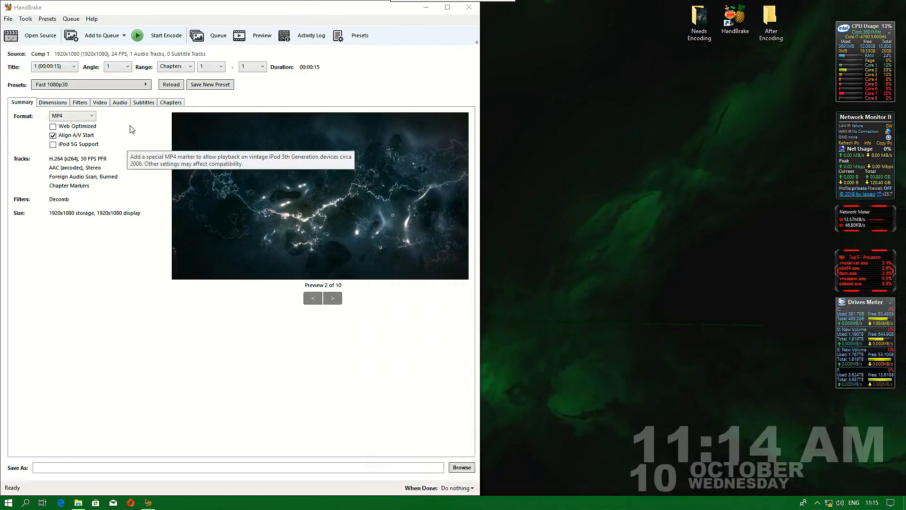
- Apply the custom preset yt and enable Web Optimized for the MP4 output
{"action": "left_click", "coordinate": [146, 84]}
{"action": "mouse_move", "coordinate": [229, 92]}
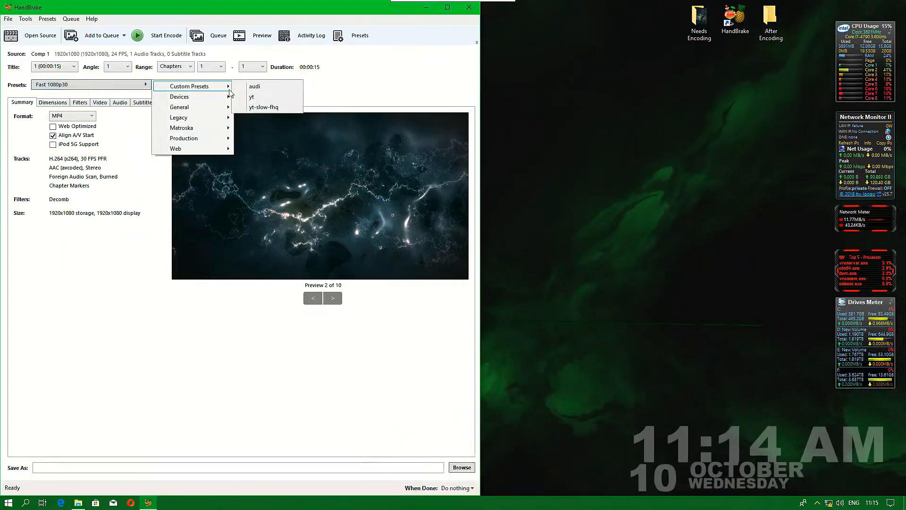
{"action": "left_click", "coordinate": [267, 98]}
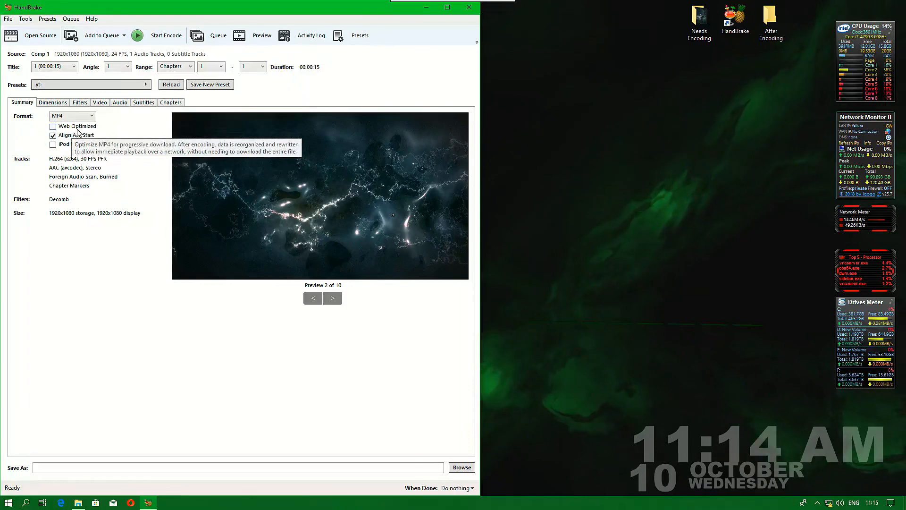
{"action": "left_click", "coordinate": [78, 130]}
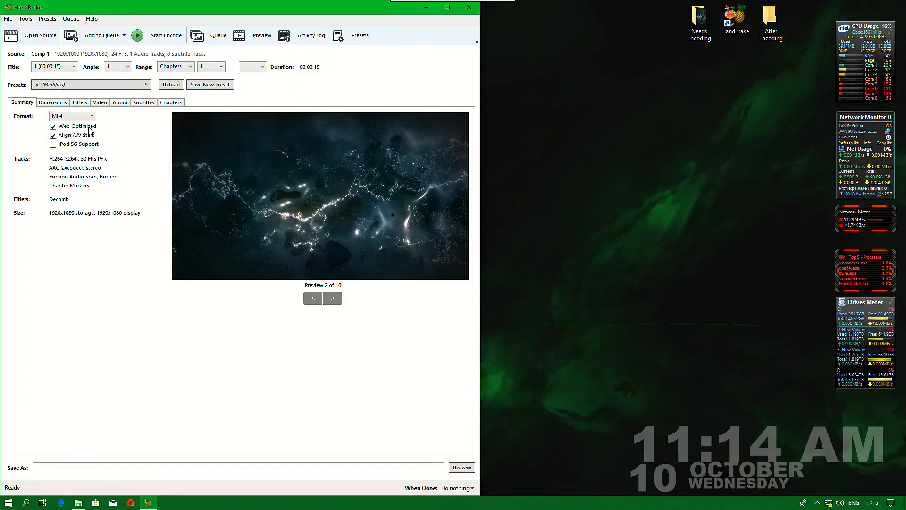
- Review the output dimensions and set the Denoise filter to NLMeans with the Film tune
{"action": "left_click", "coordinate": [54, 105]}
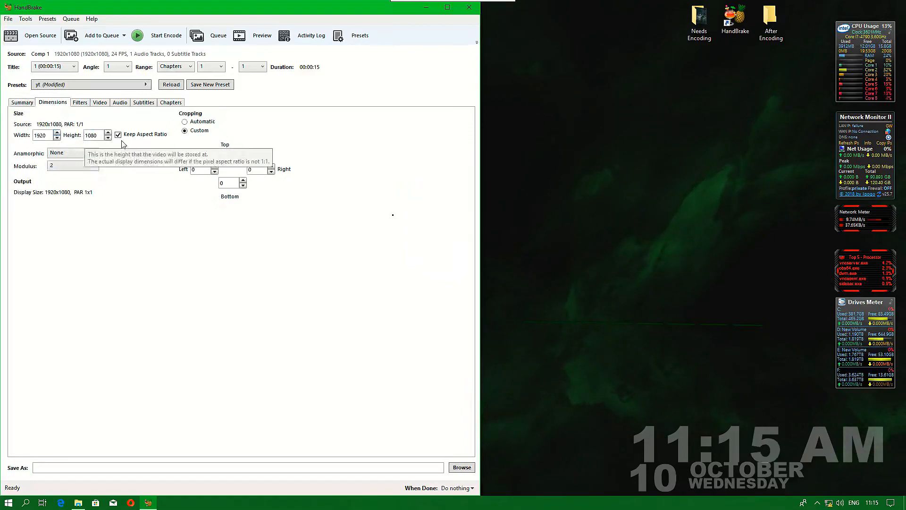
{"action": "left_click", "coordinate": [85, 105]}
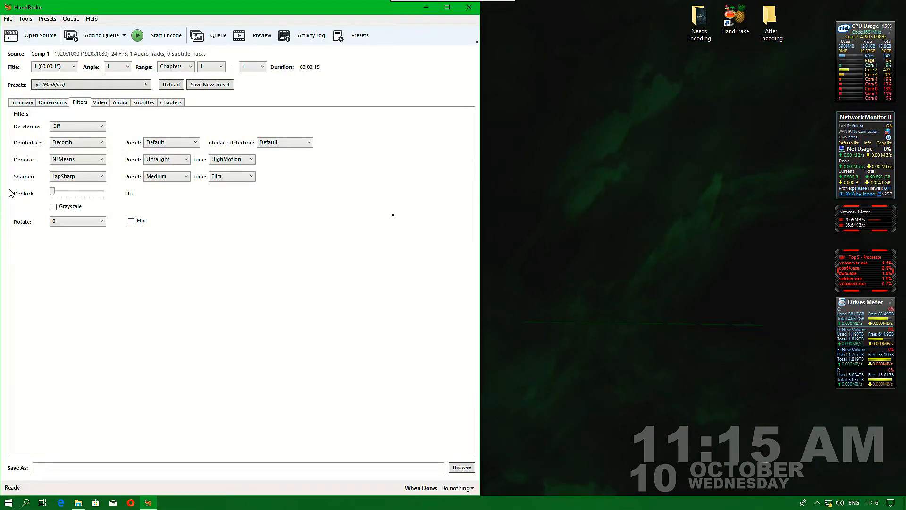
{"action": "left_click", "coordinate": [80, 161]}
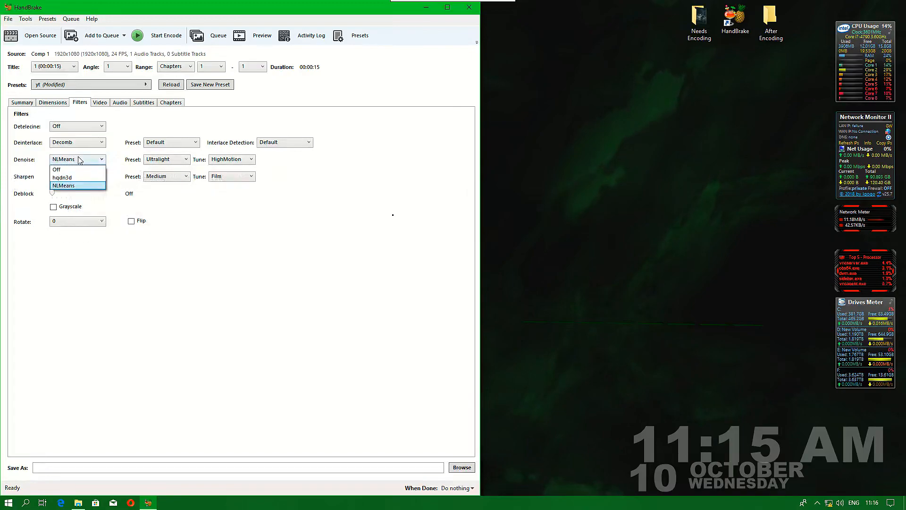
{"action": "left_click", "coordinate": [79, 186]}
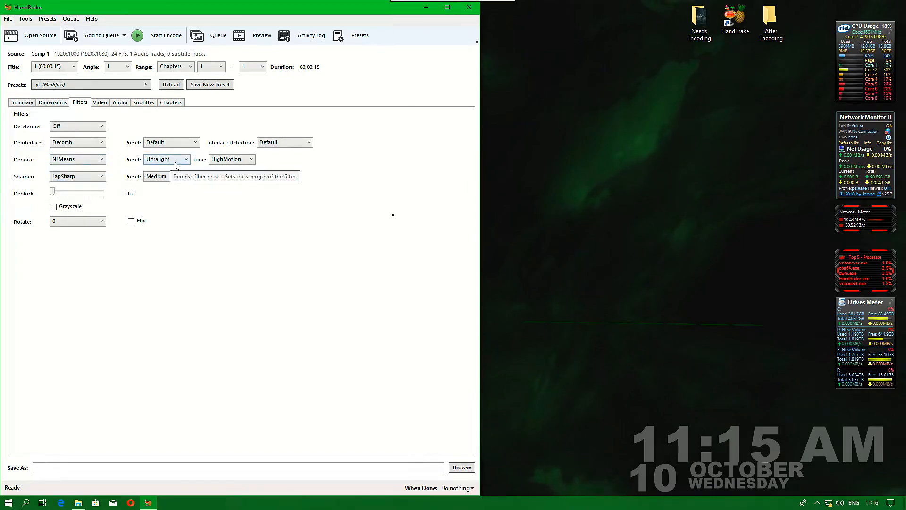
{"action": "left_click", "coordinate": [234, 159]}
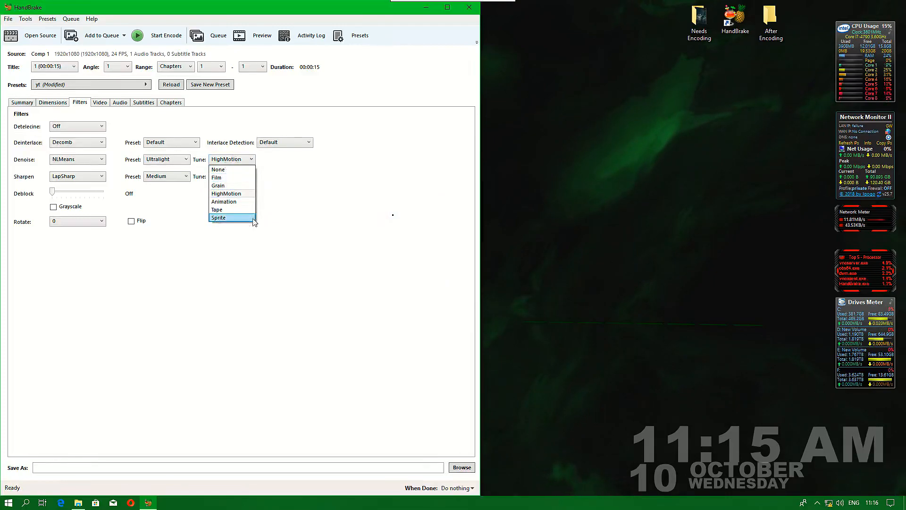
{"action": "left_click", "coordinate": [245, 181]}
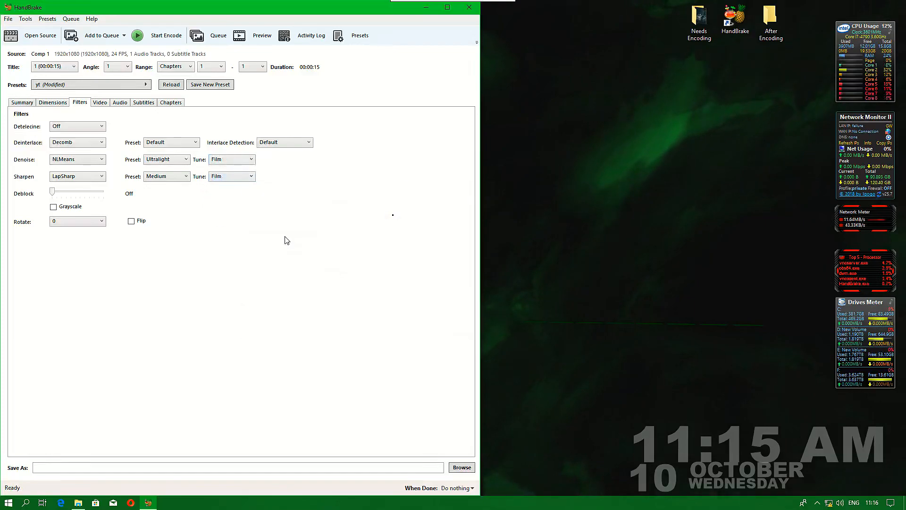
- Examine the available Sharpen filter types and the sharpening strength presets
{"action": "left_click", "coordinate": [88, 179]}
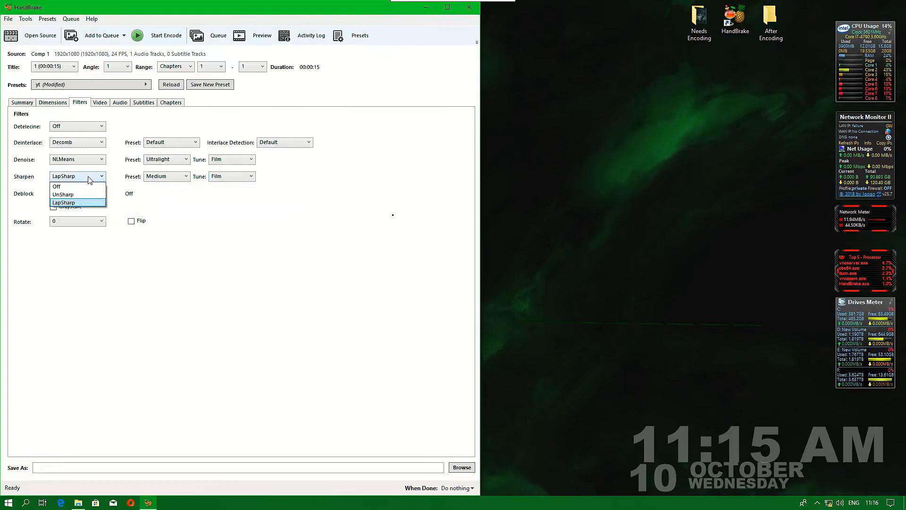
{"action": "left_click", "coordinate": [89, 180]}
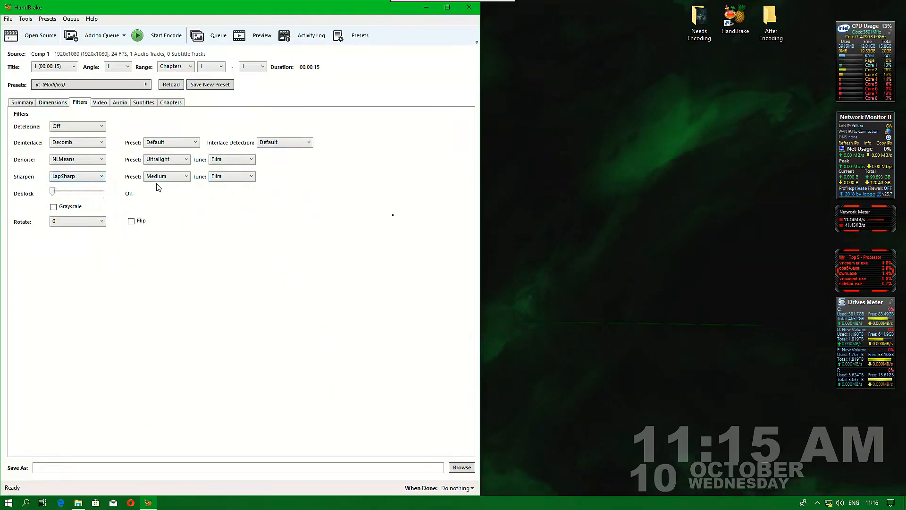
{"action": "left_click", "coordinate": [169, 182]}
{"action": "left_click", "coordinate": [168, 181]}
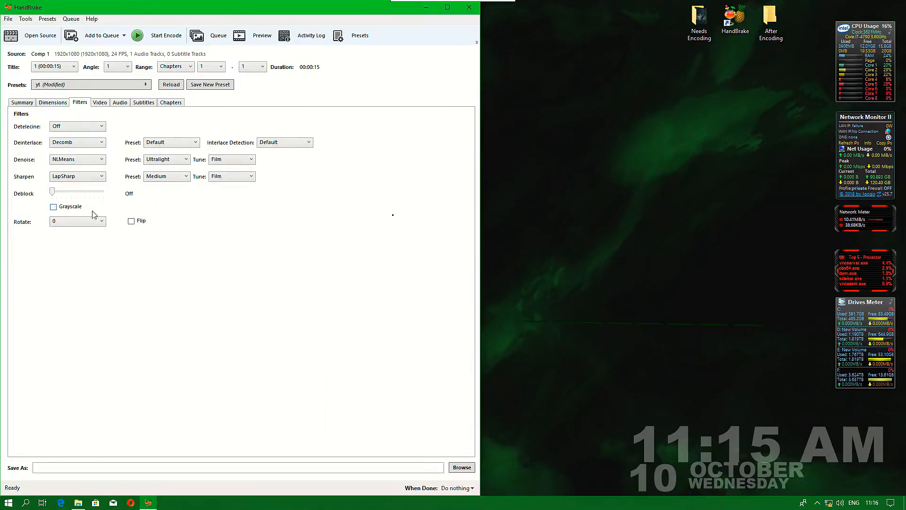
- Examine the video codec choices and the Constant Quality setting for the encode
{"action": "left_click", "coordinate": [100, 103]}
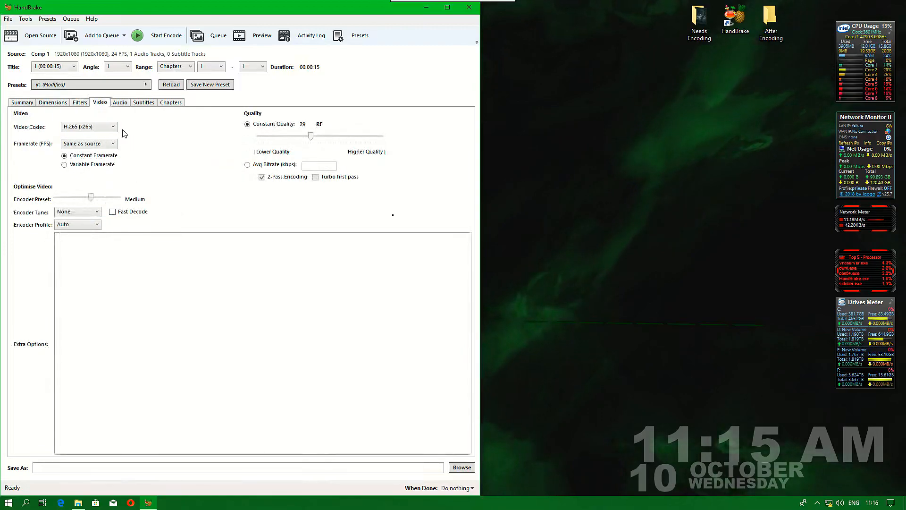
{"action": "left_click", "coordinate": [107, 128]}
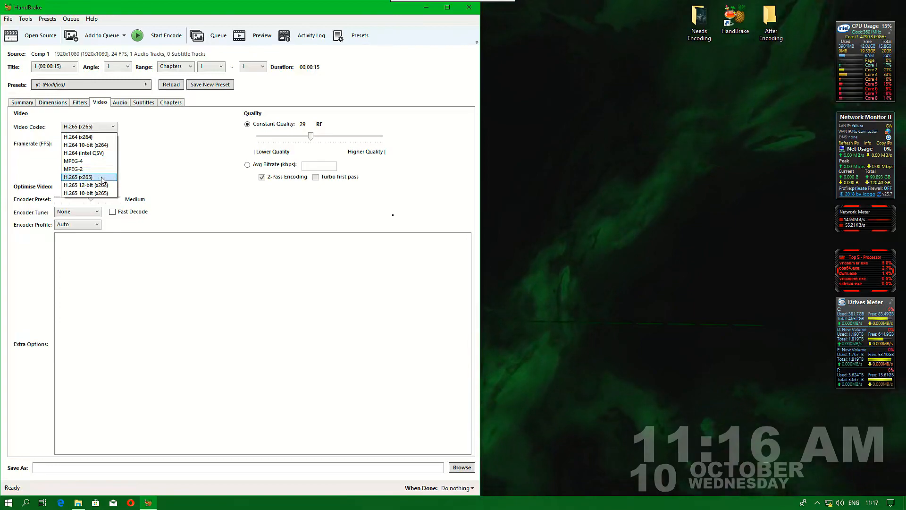
{"action": "left_click", "coordinate": [173, 176]}
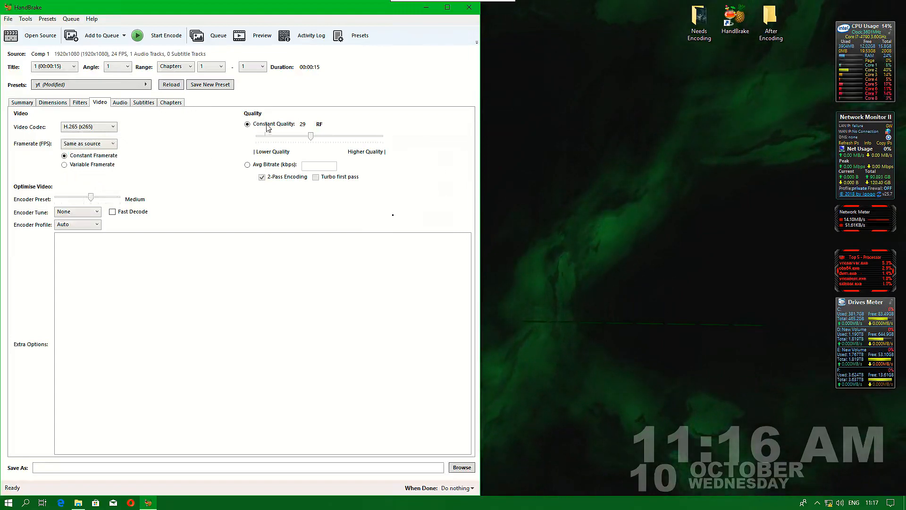
{"action": "mouse_move", "coordinate": [267, 128]}
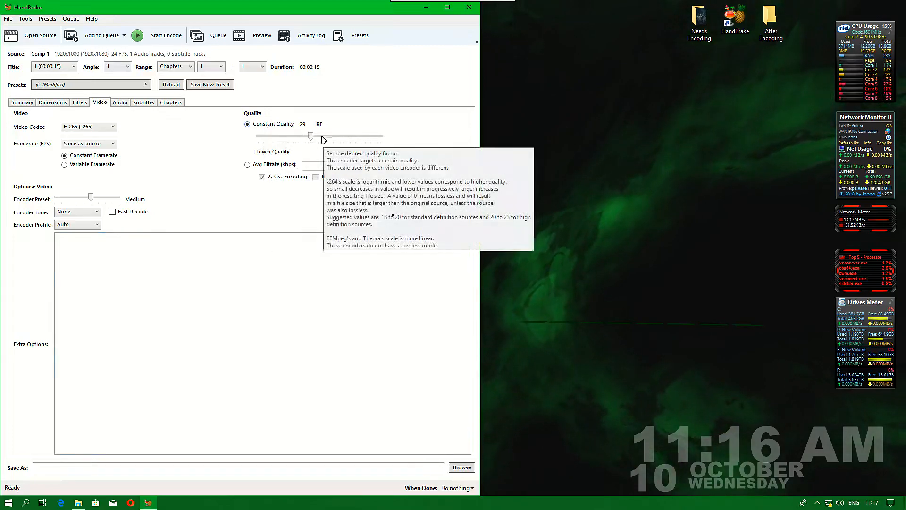
{"action": "mouse_move", "coordinate": [324, 140]}
{"action": "left_mouse_down"}
{"action": "mouse_move", "coordinate": [391, 135]}
{"action": "mouse_move", "coordinate": [312, 144]}
{"action": "left_mouse_up"}
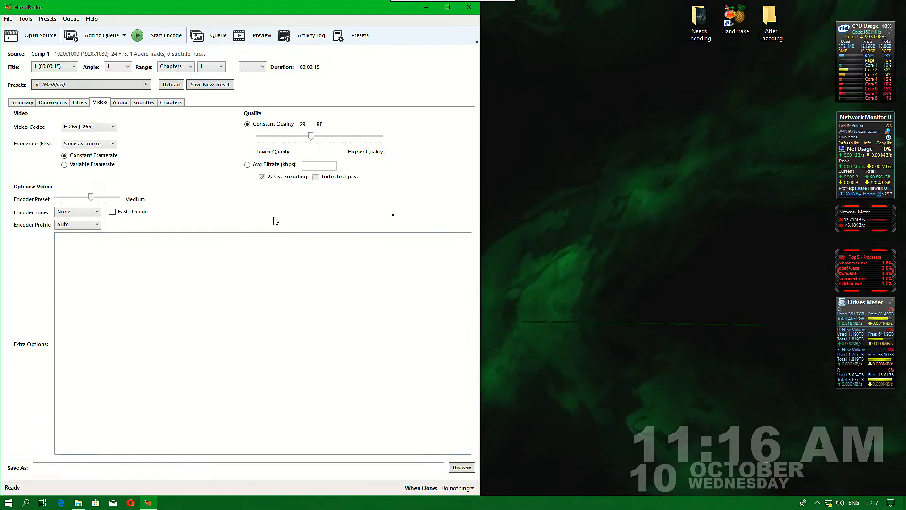
- Examine the framerate choices and the encoder preset setting
{"action": "left_click", "coordinate": [112, 144]}
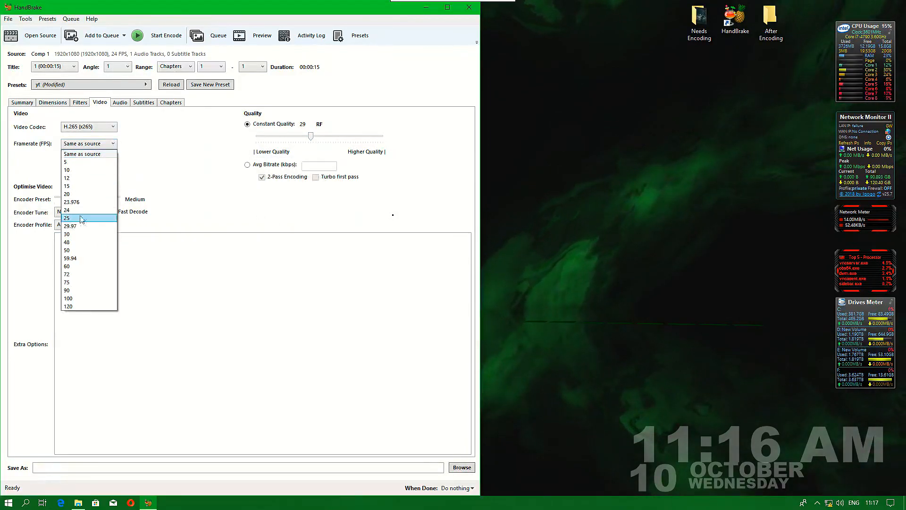
{"action": "left_click", "coordinate": [105, 144]}
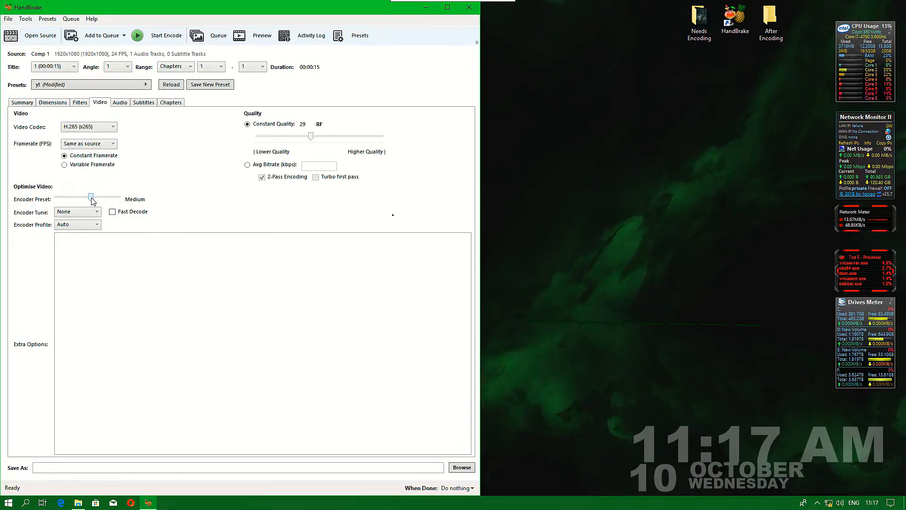
{"action": "mouse_move", "coordinate": [91, 198]}
{"action": "left_mouse_down"}
{"action": "mouse_move", "coordinate": [122, 197]}
{"action": "mouse_move", "coordinate": [72, 204]}
{"action": "mouse_move", "coordinate": [91, 206]}
{"action": "left_mouse_up"}
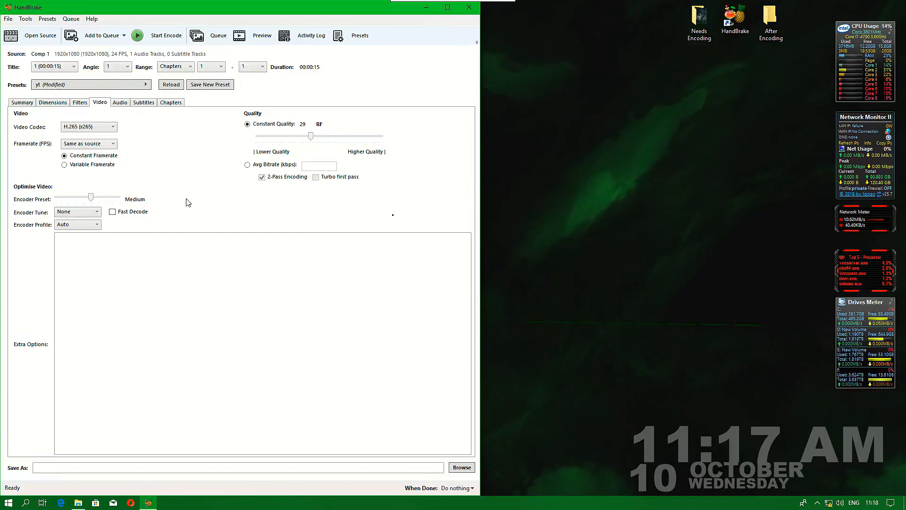
- Examine the available encoder tunes and encoder profiles for the video
{"action": "left_click", "coordinate": [69, 214]}
{"action": "left_click", "coordinate": [80, 215]}
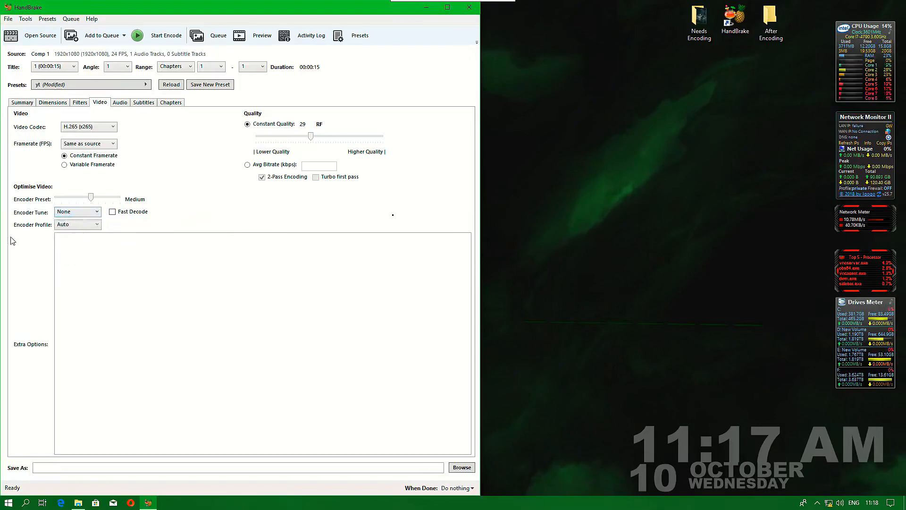
{"action": "left_click", "coordinate": [81, 227]}
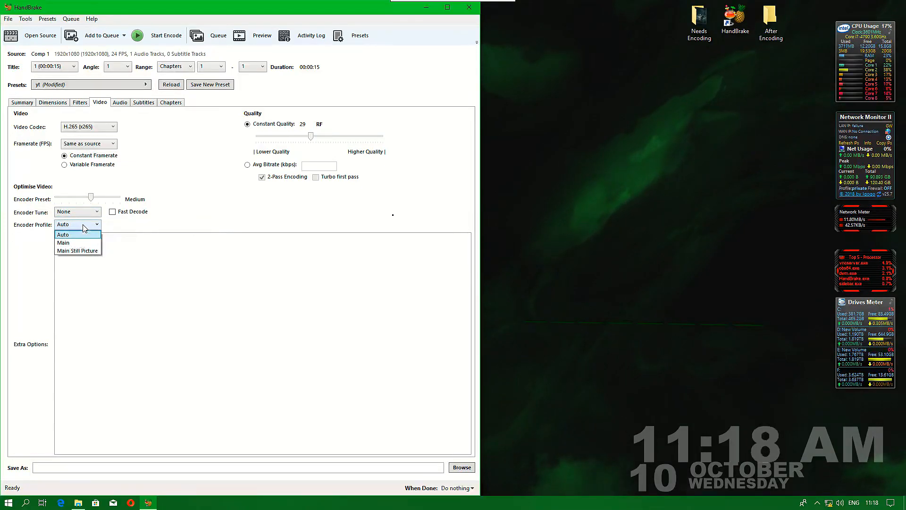
{"action": "left_click", "coordinate": [84, 227]}
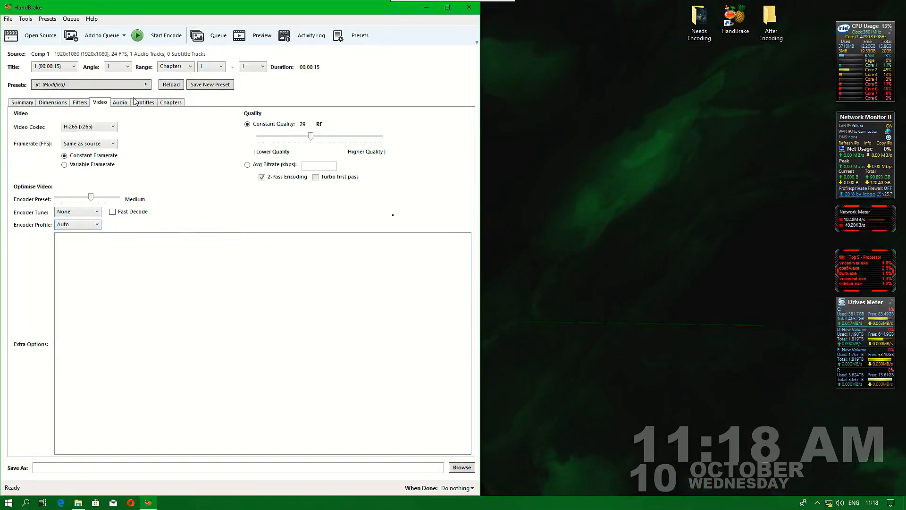
- Examine the audio track's bitrate choices and the subtitle and chapter settings
{"action": "left_click", "coordinate": [119, 102]}
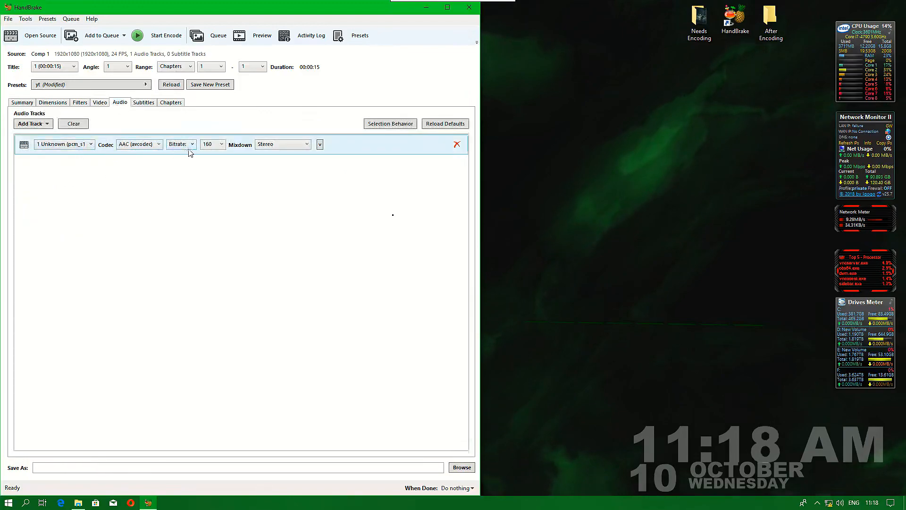
{"action": "left_click", "coordinate": [211, 147]}
{"action": "left_click", "coordinate": [211, 224]}
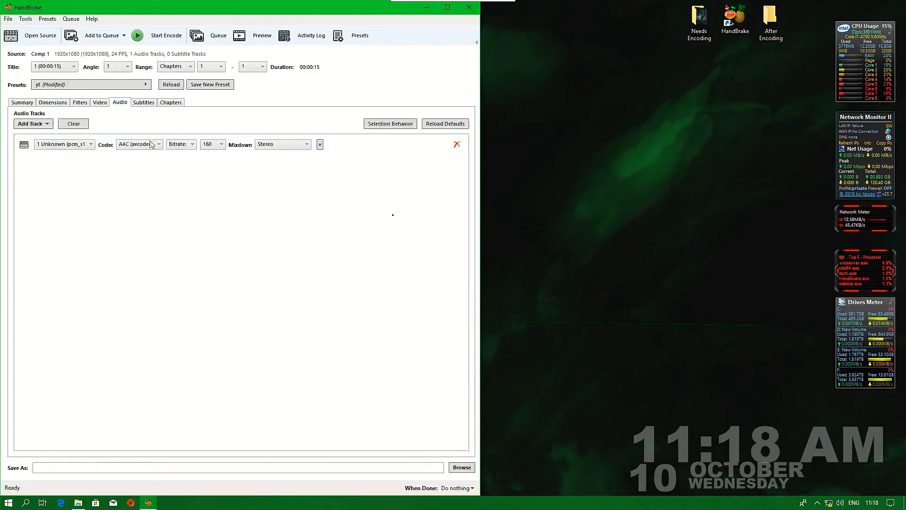
{"action": "left_click", "coordinate": [146, 103]}
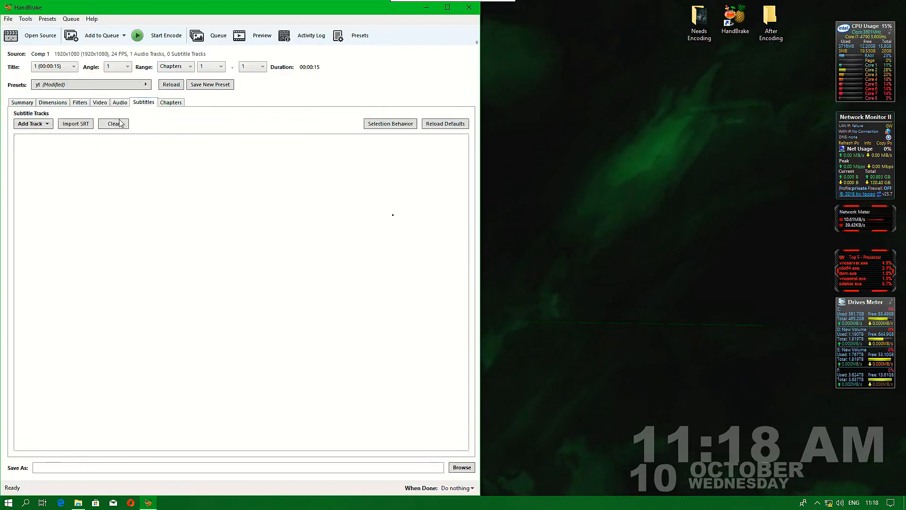
{"action": "left_click", "coordinate": [182, 105]}
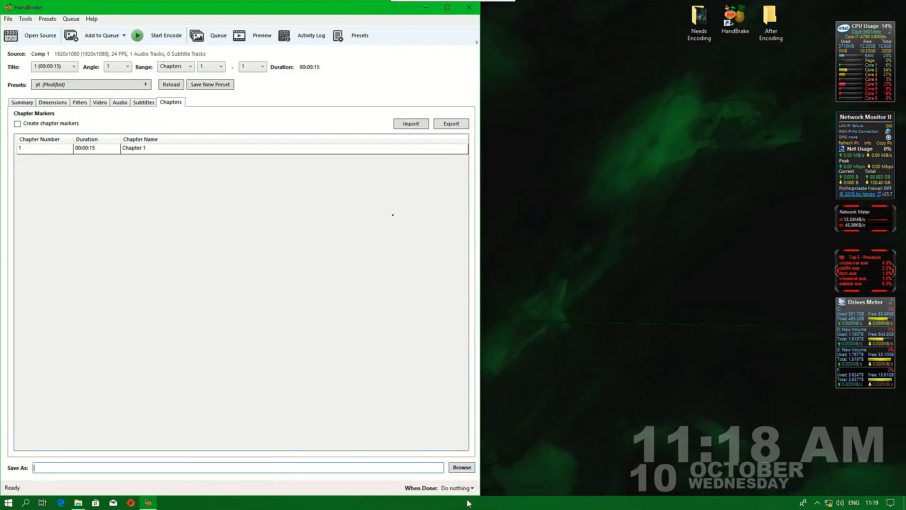
- Set the output file to old logo in the Desktop's After Encoding folder as mp4 and start the encode
{"action": "left_click", "coordinate": [462, 467]}
{"action": "left_click", "coordinate": [44, 81]}
{"action": "left_click", "coordinate": [39, 92]}
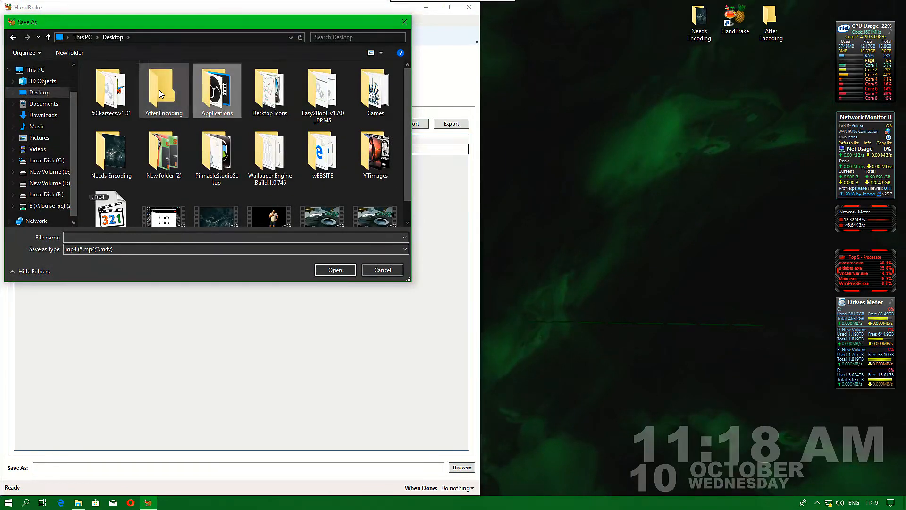
{"action": "double_click", "coordinate": [160, 93]}
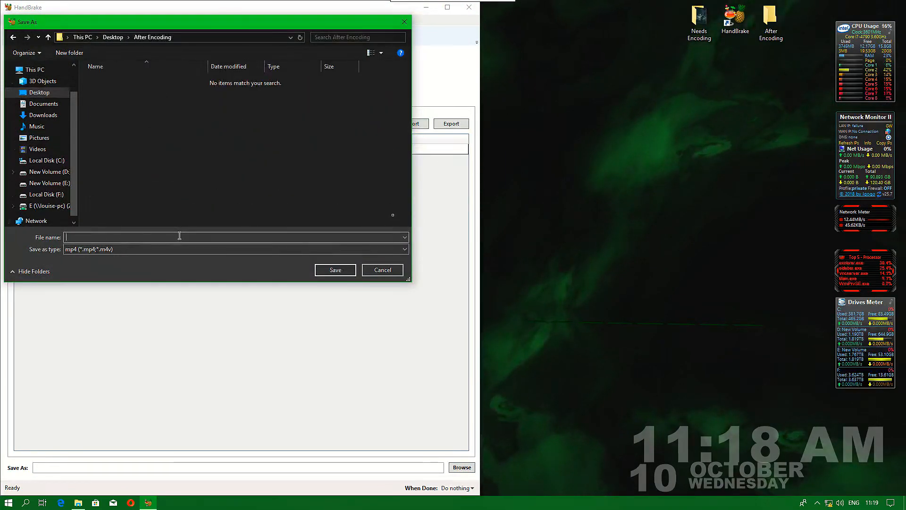
{"action": "type", "text": "old logo"}
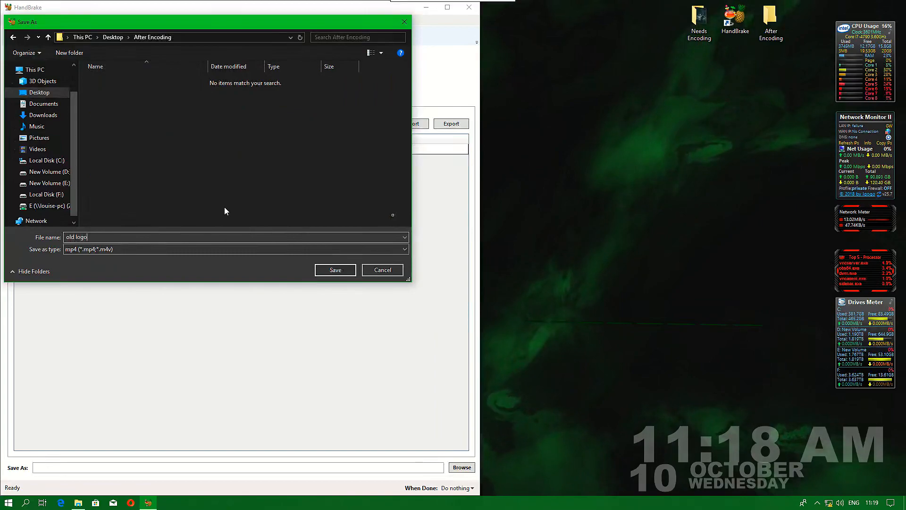
{"action": "left_click", "coordinate": [333, 270]}
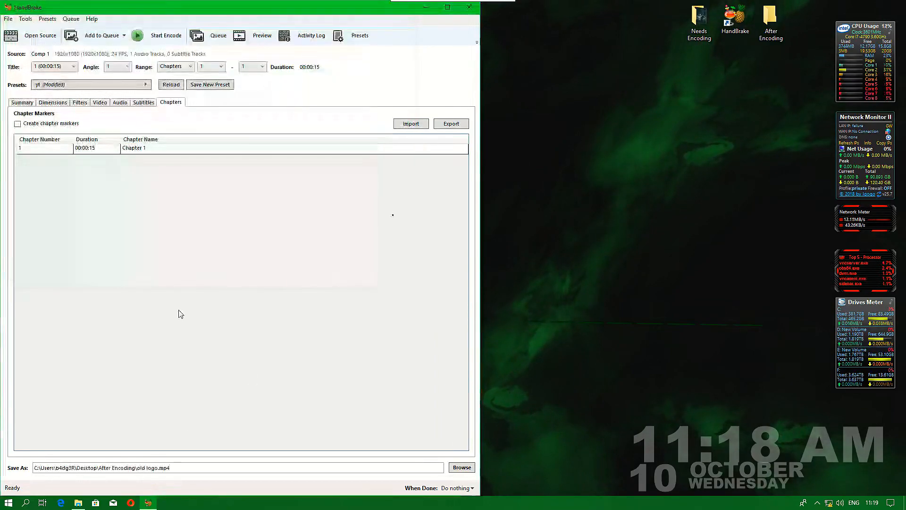
{"action": "left_click", "coordinate": [22, 102]}
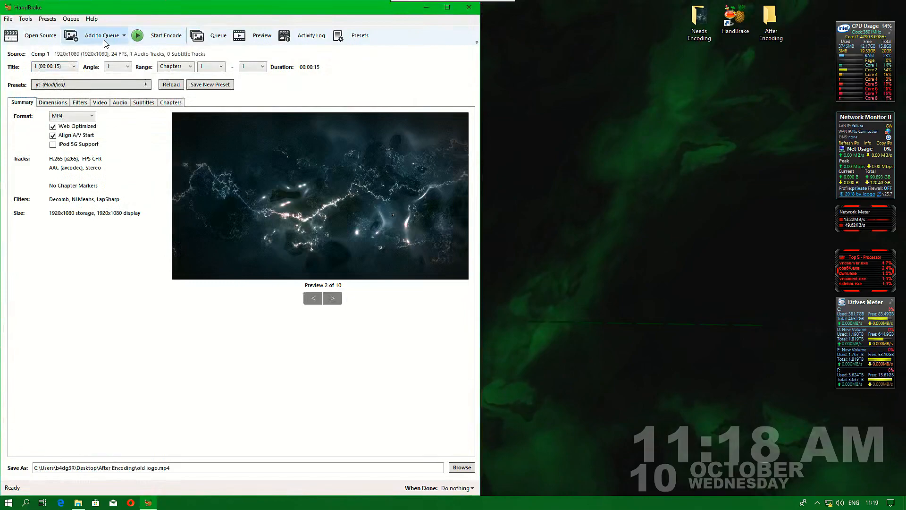
{"action": "left_click", "coordinate": [137, 38]}
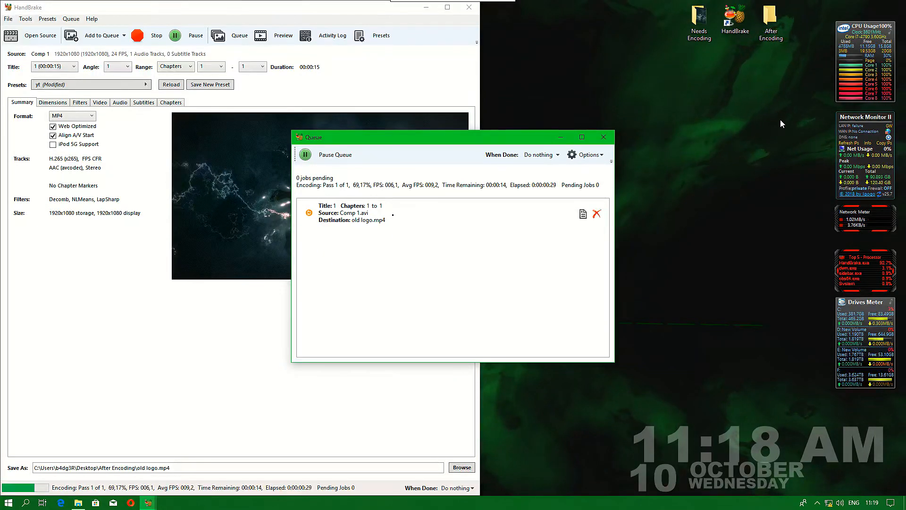
- Open the Needs Encoding folder from the desktop, check the size of Comp 1.avi, and arrange the folder and Queue windows so both are visible
{"action": "left_click", "coordinate": [699, 24]}
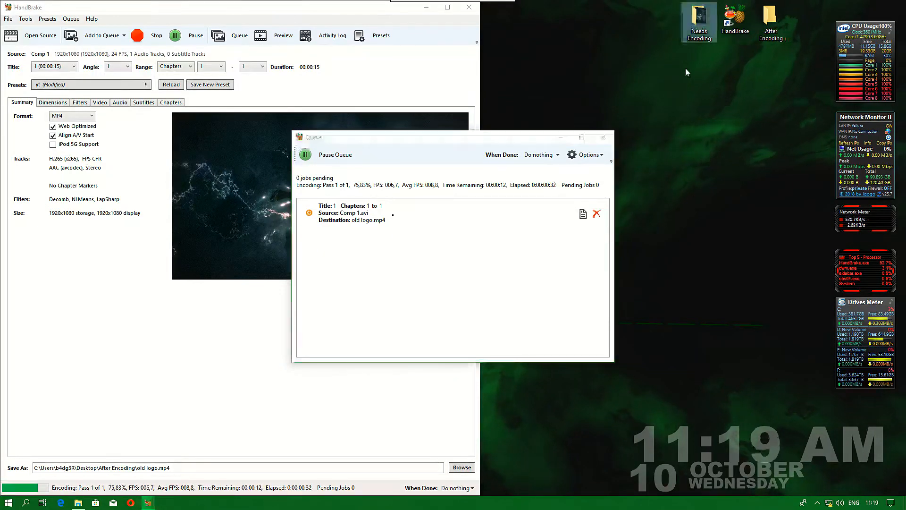
{"action": "double_click", "coordinate": [700, 26]}
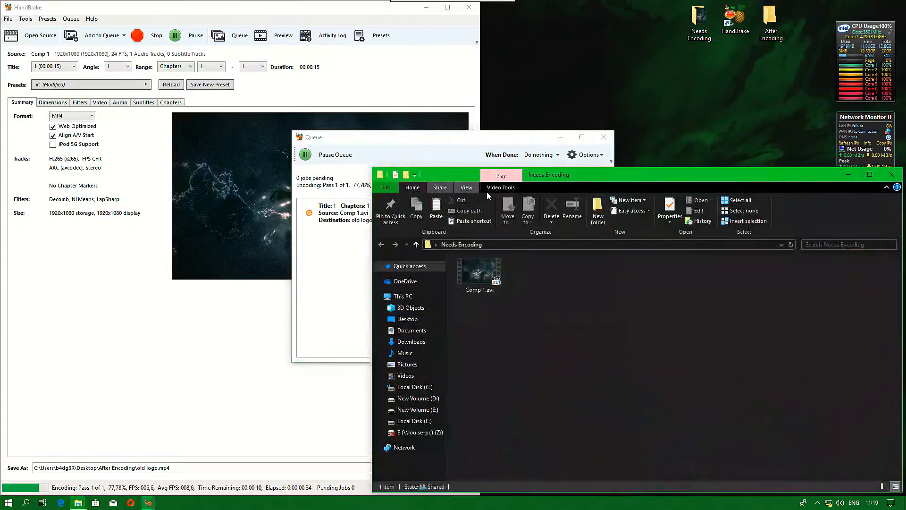
{"action": "left_click", "coordinate": [501, 288]}
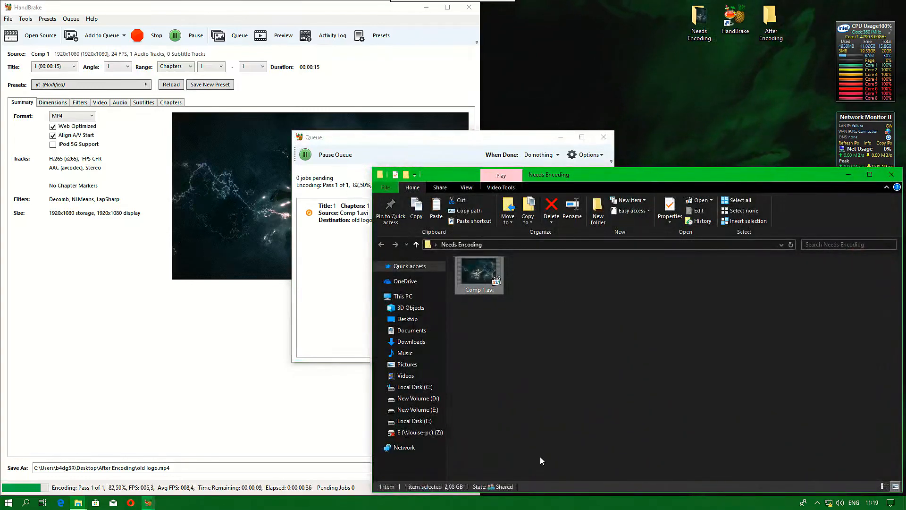
{"action": "left_click_drag", "start_coordinate": [661, 175], "coordinate": [295, 186]}
{"action": "left_click_drag", "start_coordinate": [371, 137], "coordinate": [386, 15]}
{"action": "left_click", "coordinate": [279, 185]}
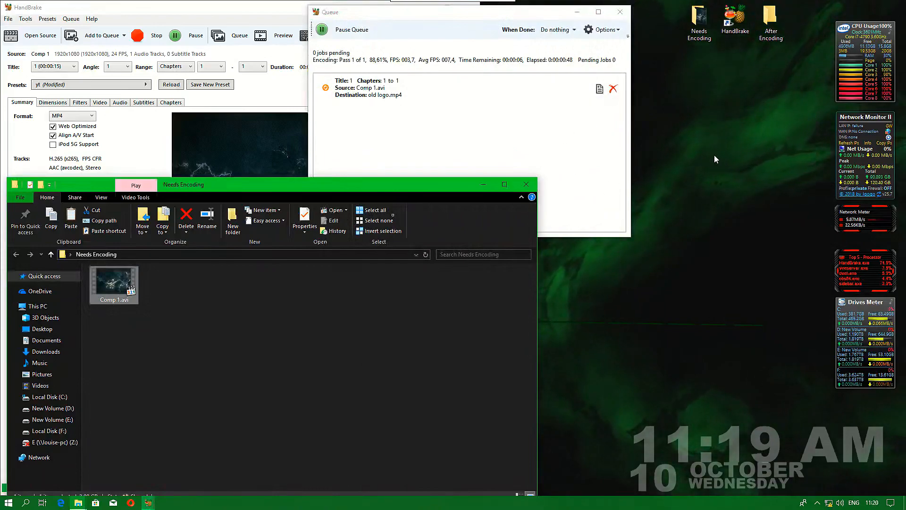
{"action": "left_click", "coordinate": [573, 98]}
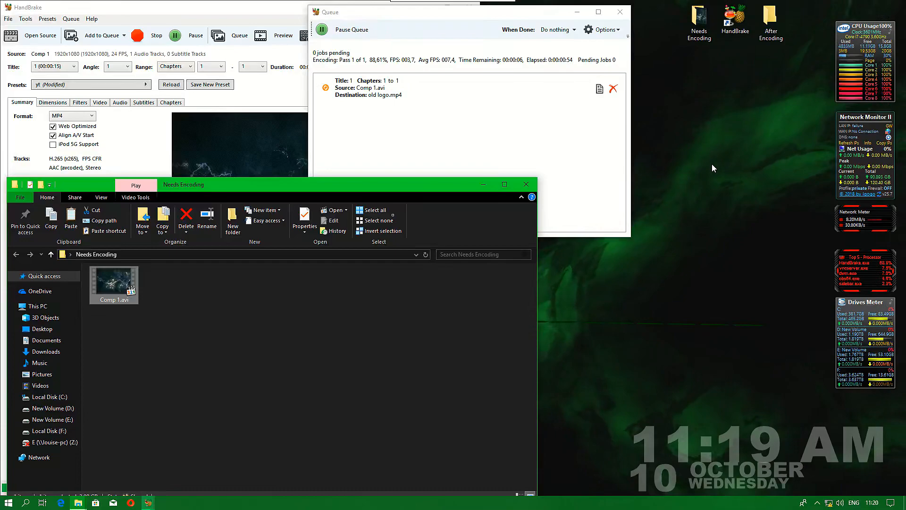
- Open the After Encoding folder from the desktop and place its window beside the Needs Encoding window
{"action": "left_click", "coordinate": [767, 23]}
{"action": "double_click", "coordinate": [767, 26]}
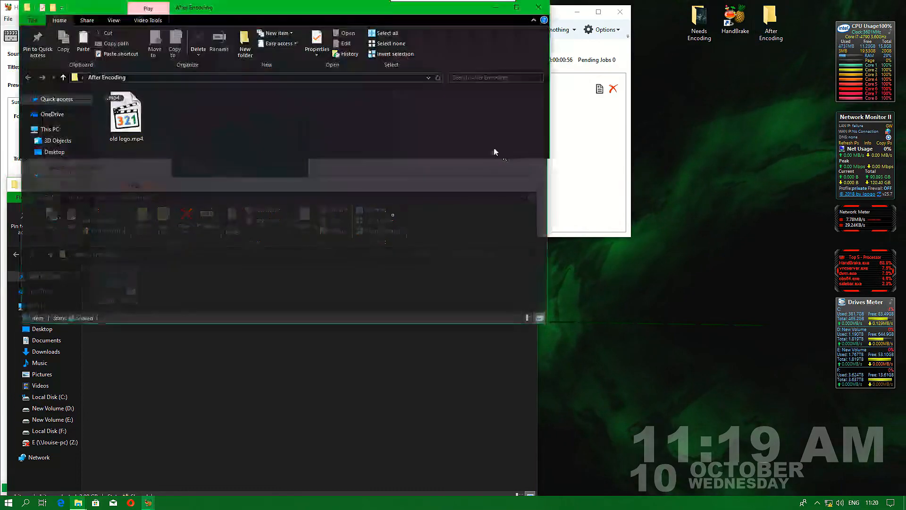
{"action": "left_click_drag", "start_coordinate": [247, 6], "coordinate": [601, 190]}
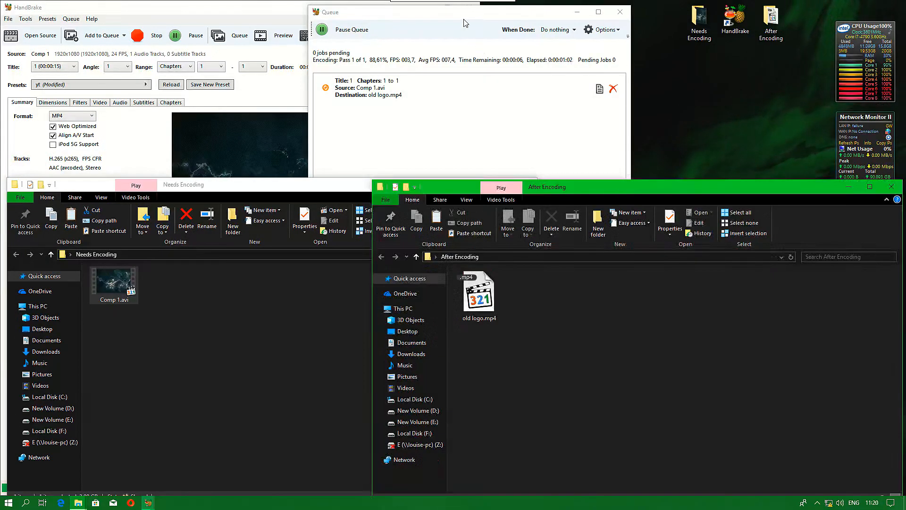
{"action": "left_click_drag", "start_coordinate": [638, 186], "coordinate": [642, 144]}
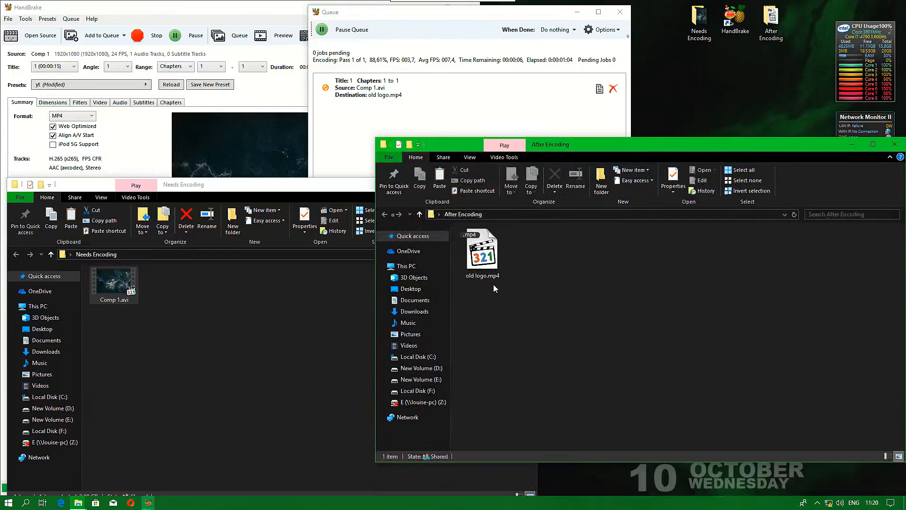
- Refresh the After Encoding folder and check the size of old logo.mp4 while the encode finishes
{"action": "right_click", "coordinate": [550, 291]}
{"action": "left_click", "coordinate": [586, 329]}
{"action": "left_click", "coordinate": [502, 258]}
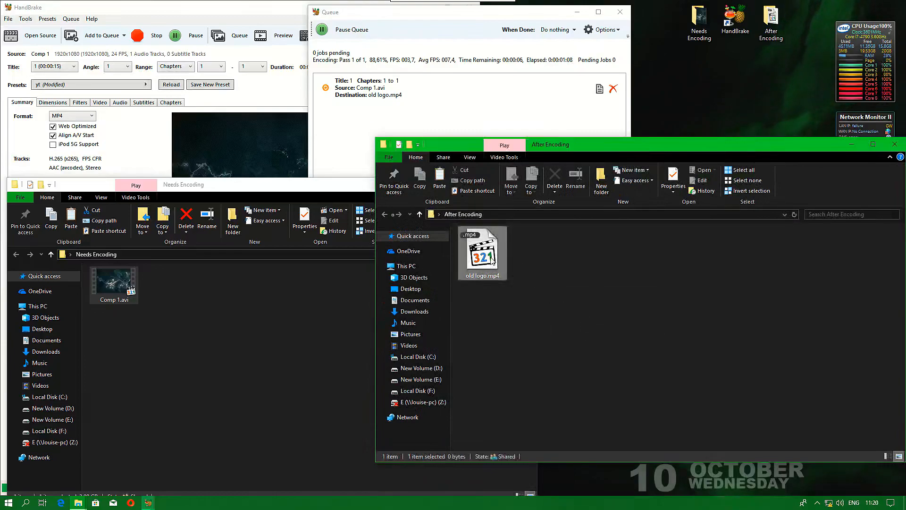
{"action": "left_click", "coordinate": [632, 319]}
{"action": "right_click", "coordinate": [625, 302]}
{"action": "left_click", "coordinate": [647, 342]}
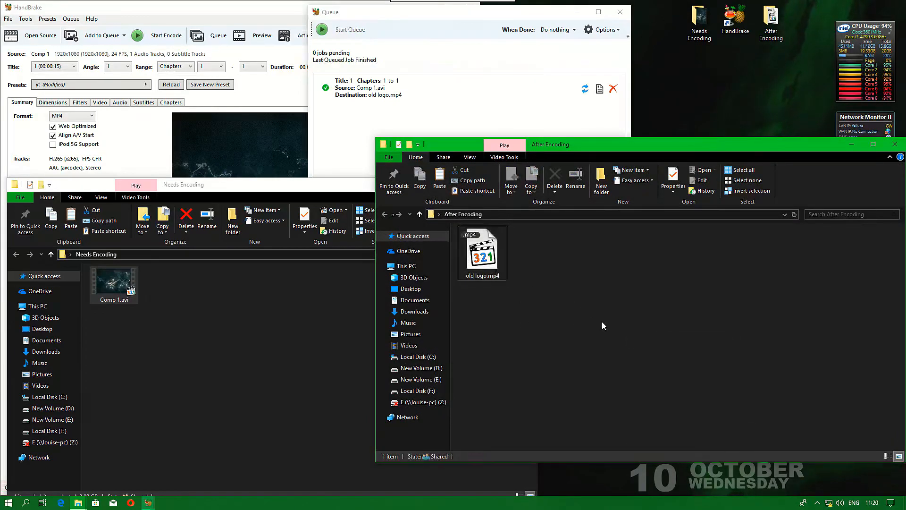
- Compare the file size of the finished old logo.mp4 with that of the original Comp 1.avi
{"action": "left_click", "coordinate": [483, 262]}
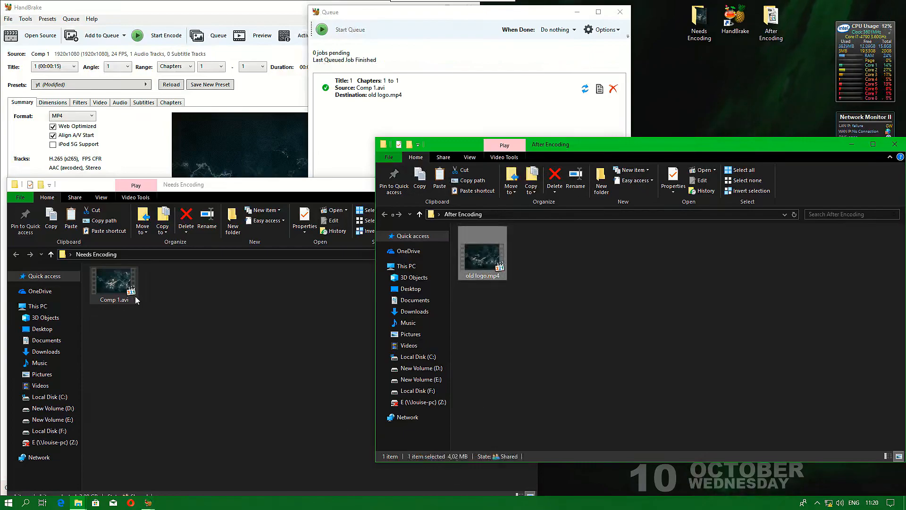
{"action": "left_click", "coordinate": [115, 283]}
{"action": "left_click_drag", "start_coordinate": [225, 177], "coordinate": [226, 156]}
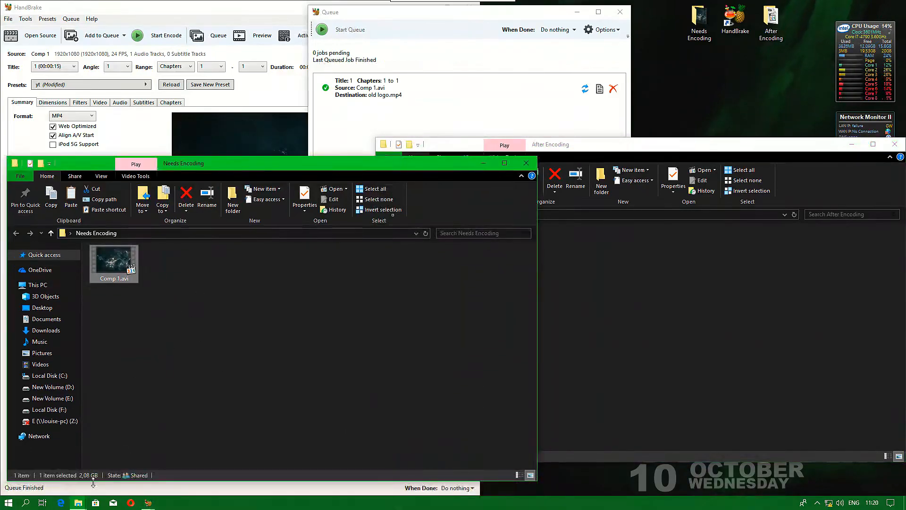
{"action": "left_click", "coordinate": [639, 292]}
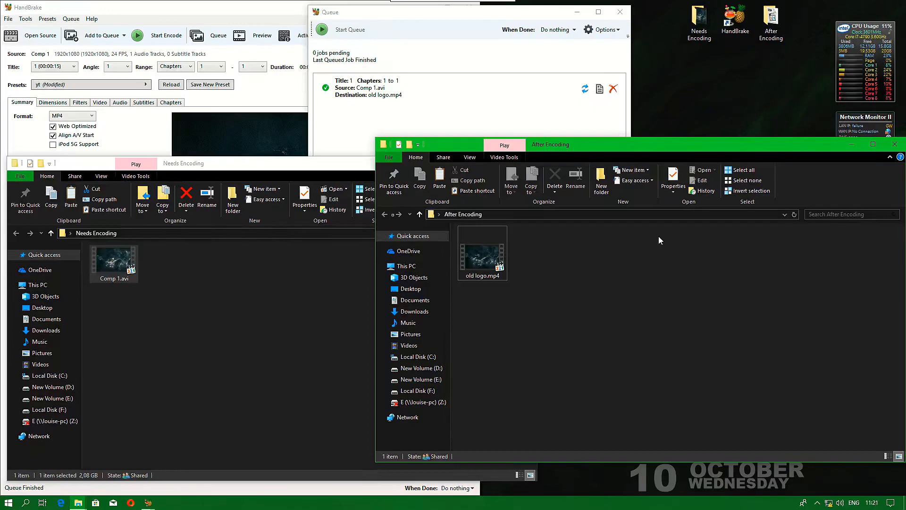
- Switch back to HandBrake and close its Queue window, leaving the main window open
{"action": "left_click", "coordinate": [468, 18]}
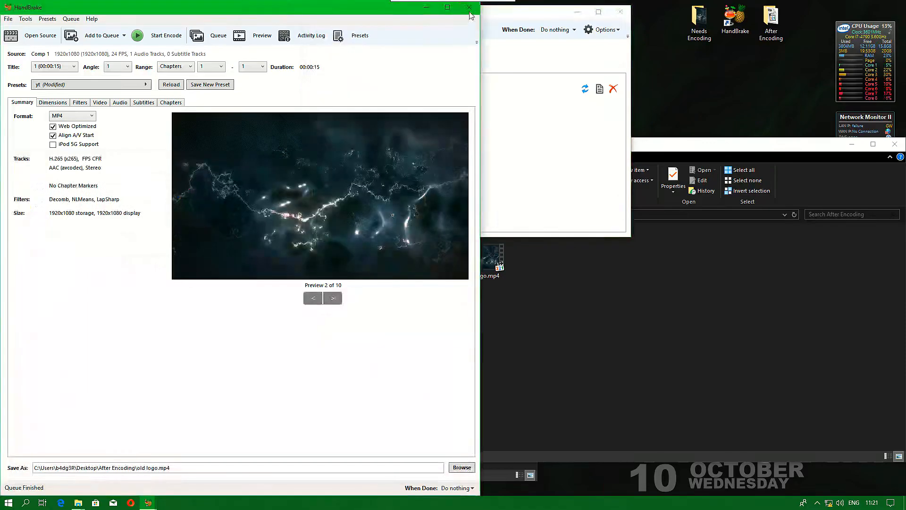
{"action": "left_click", "coordinate": [521, 17]}
{"action": "left_click", "coordinate": [620, 11]}
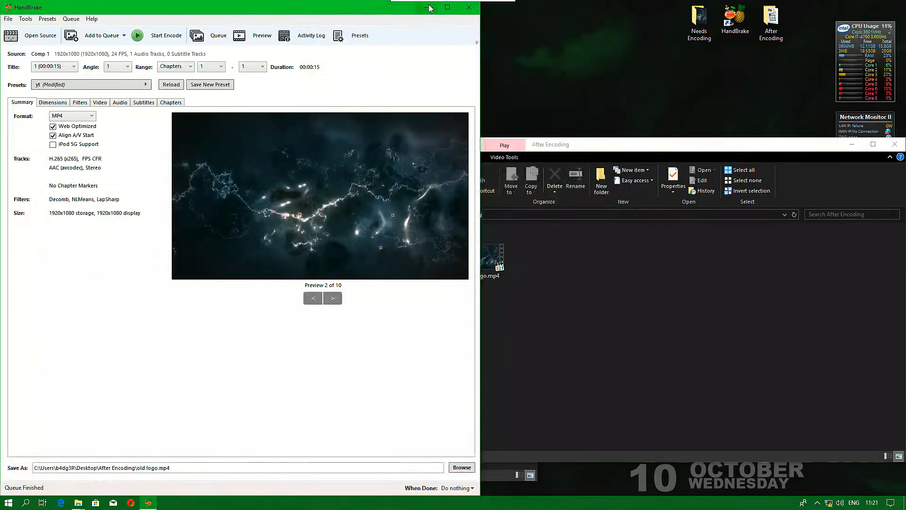
{"action": "left_click", "coordinate": [8, 19]}
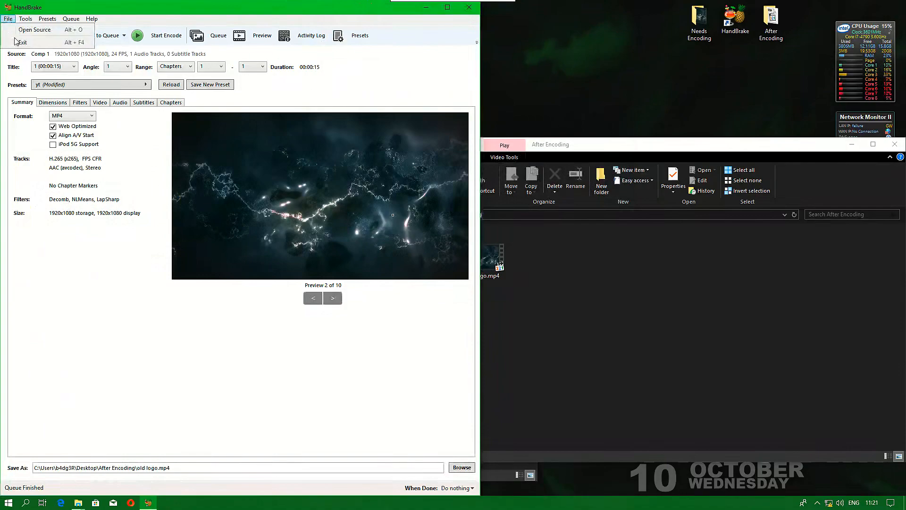
{"action": "left_click", "coordinate": [300, 7]}
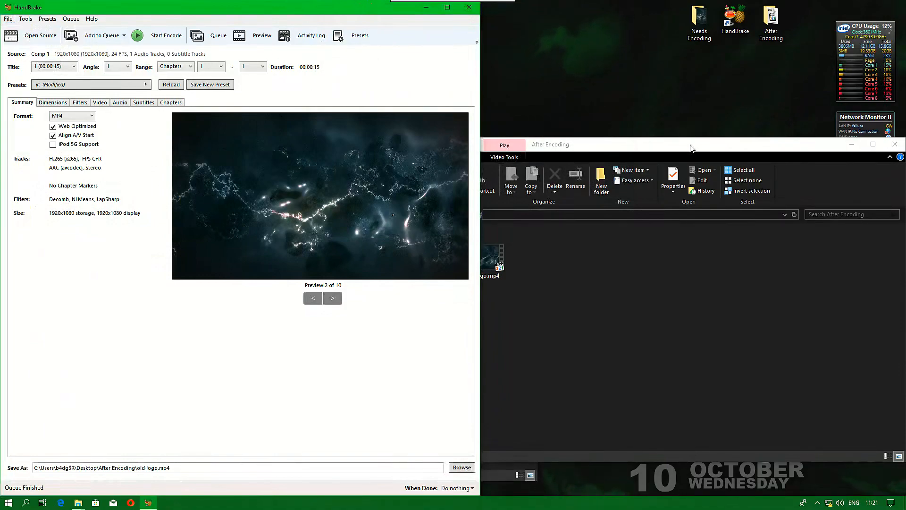